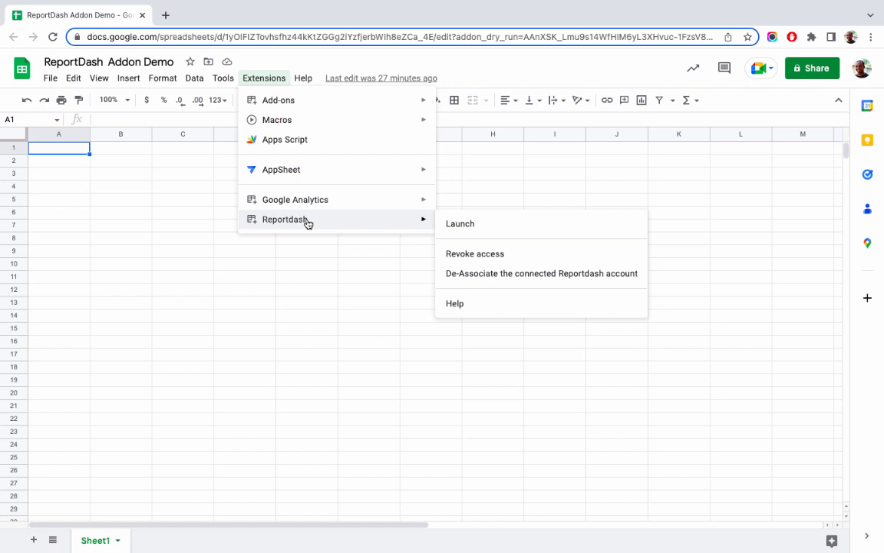
Launch the Reportdash add-on and grant it the requested permissions using the reportdash.com Google account
click(470, 224)
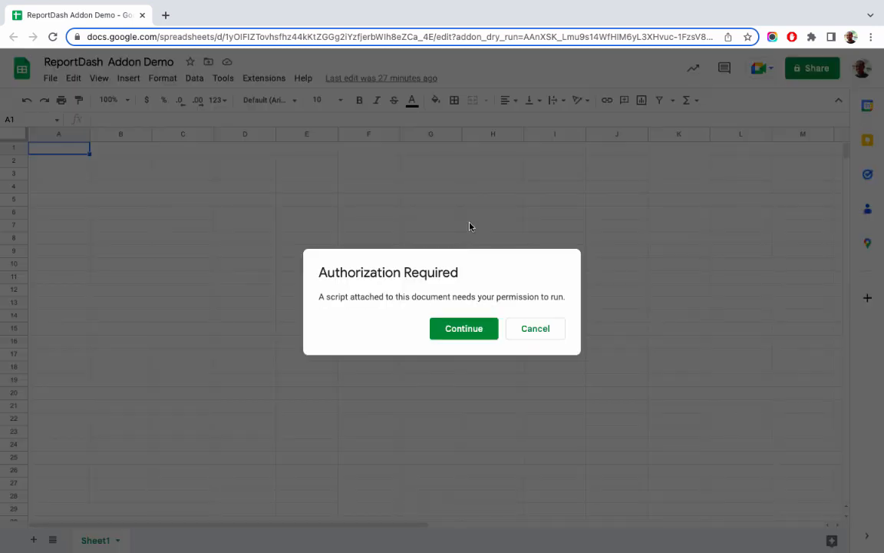
click(463, 329)
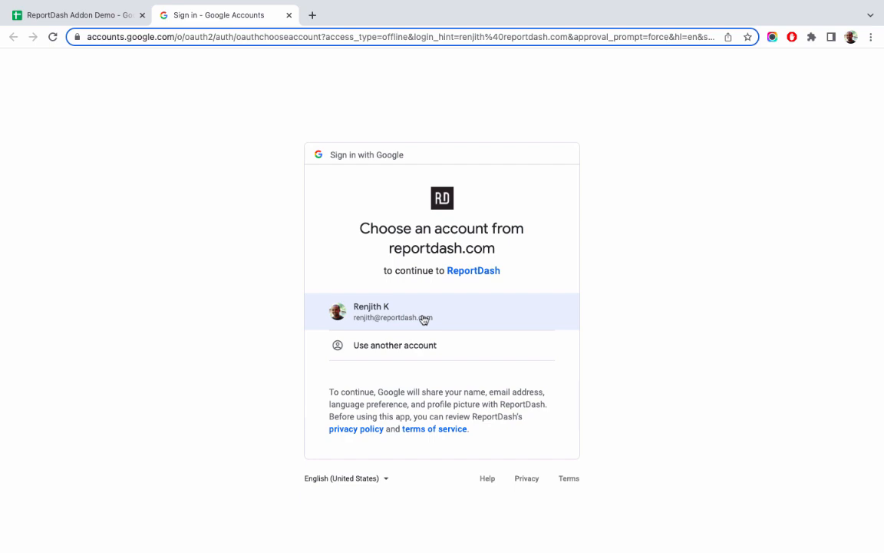
click(423, 319)
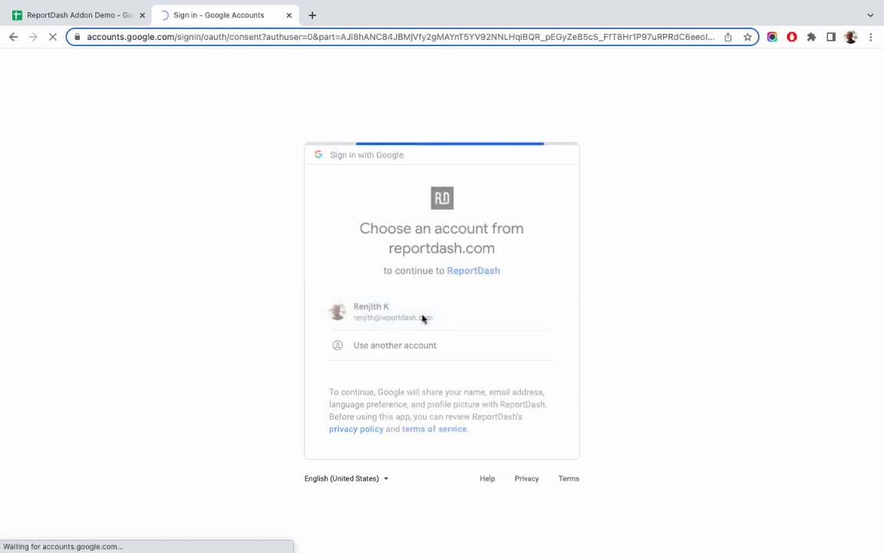
scroll(629, 231, down, 2)
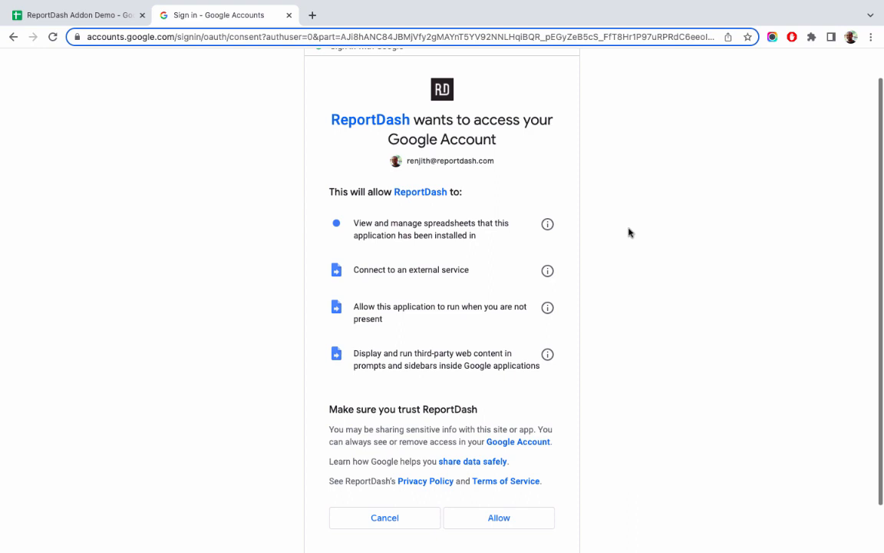
scroll(628, 233, down, 1)
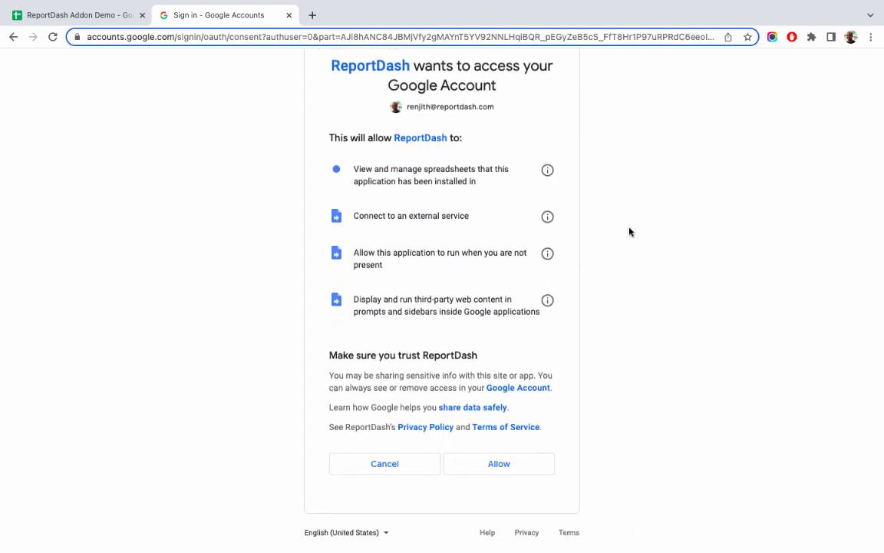
click(513, 462)
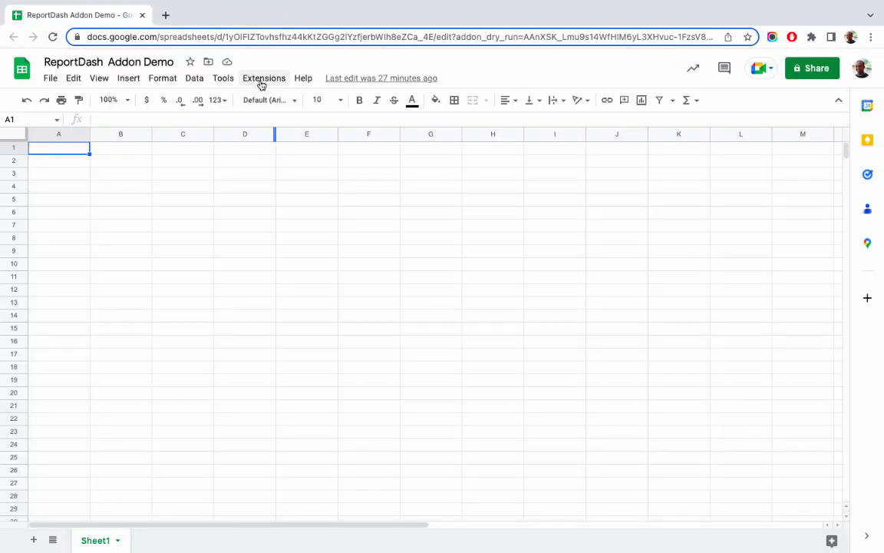
Launch the Reportdash add-on again and start associating a ReportDash account with it
click(261, 85)
mouse_move(339, 223)
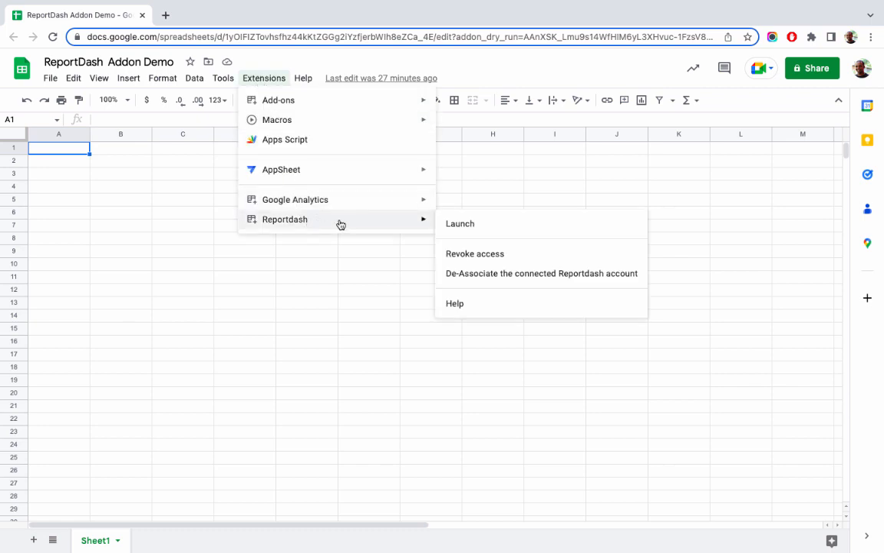
click(458, 222)
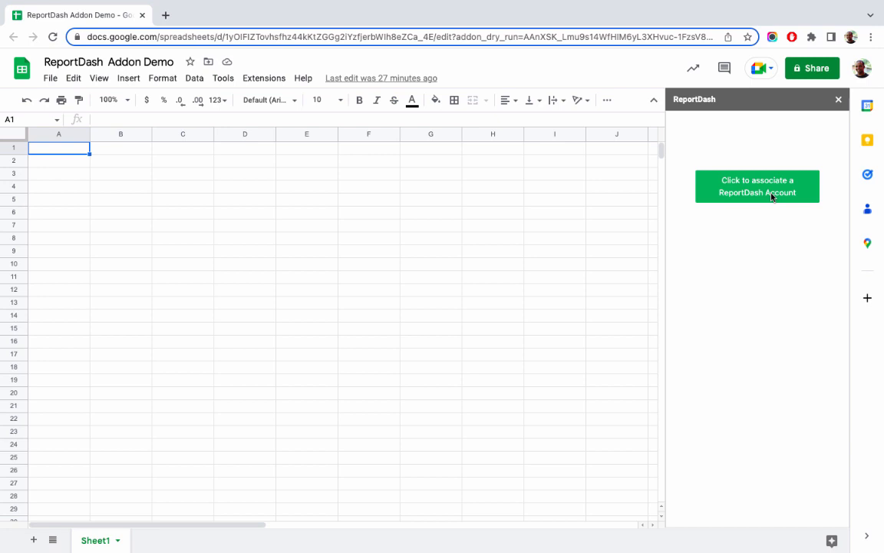
click(721, 192)
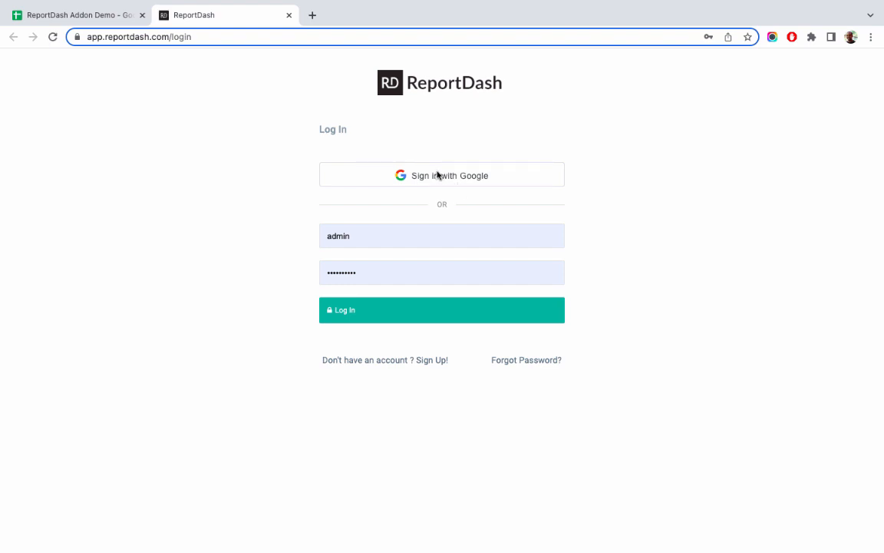
Create a new ReportDash account through Google sign-in with the Gmail account and authorize the Google Sheet Addon for it
click(438, 174)
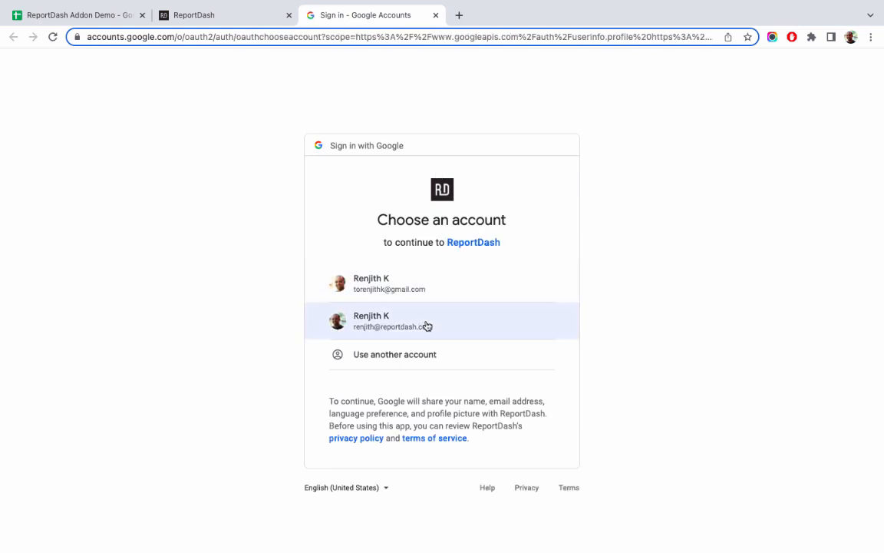
click(411, 286)
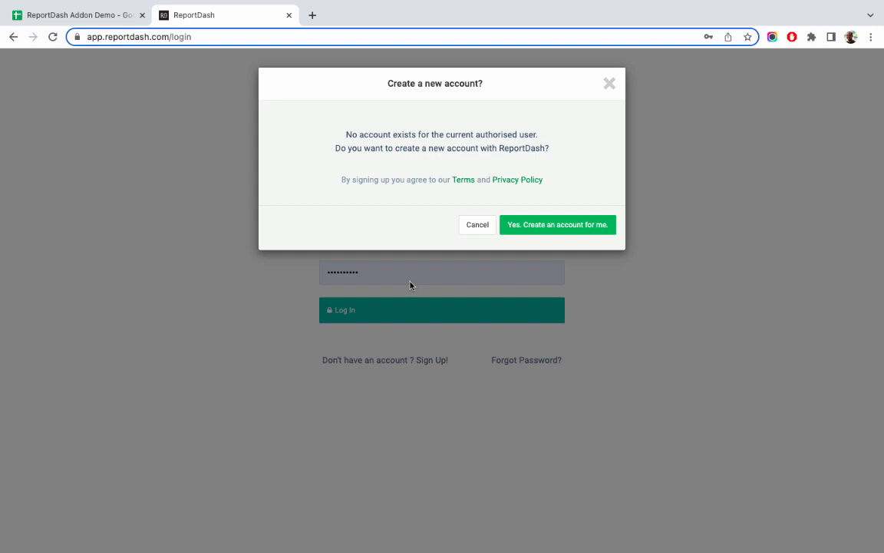
click(546, 227)
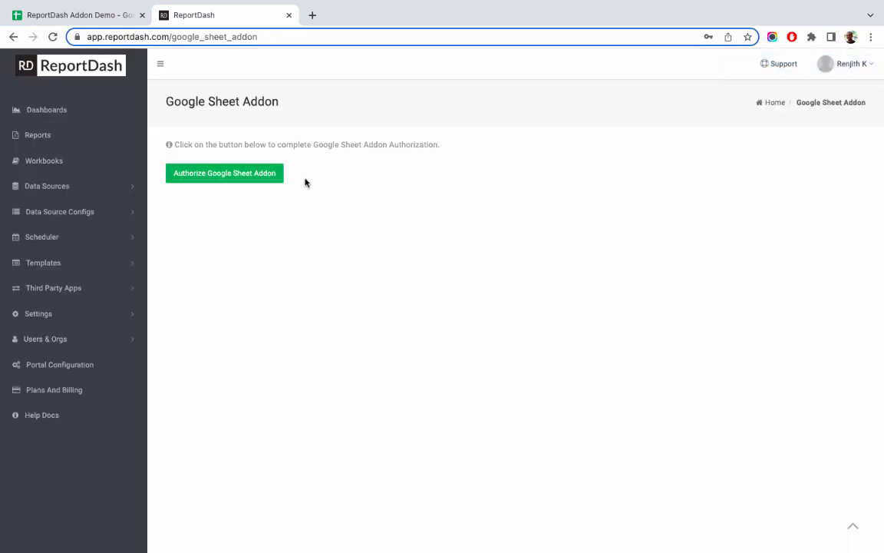
click(259, 175)
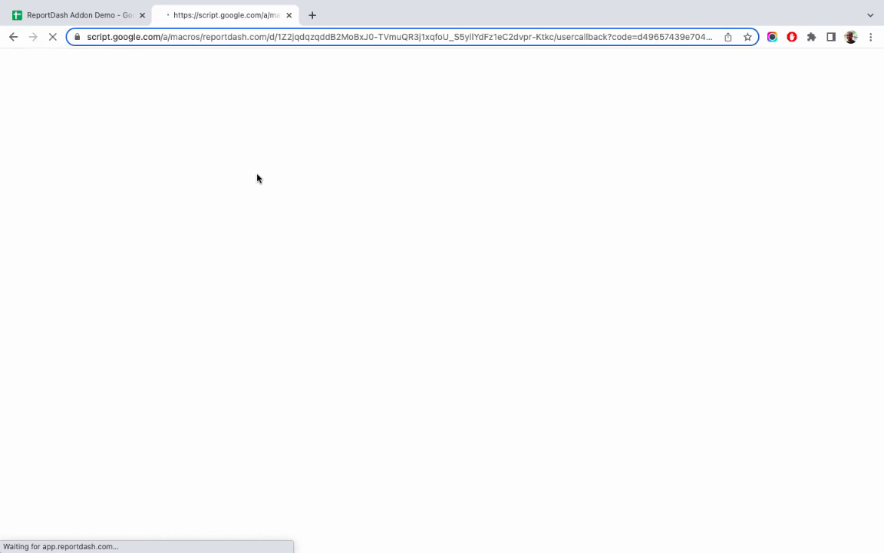
click(289, 16)
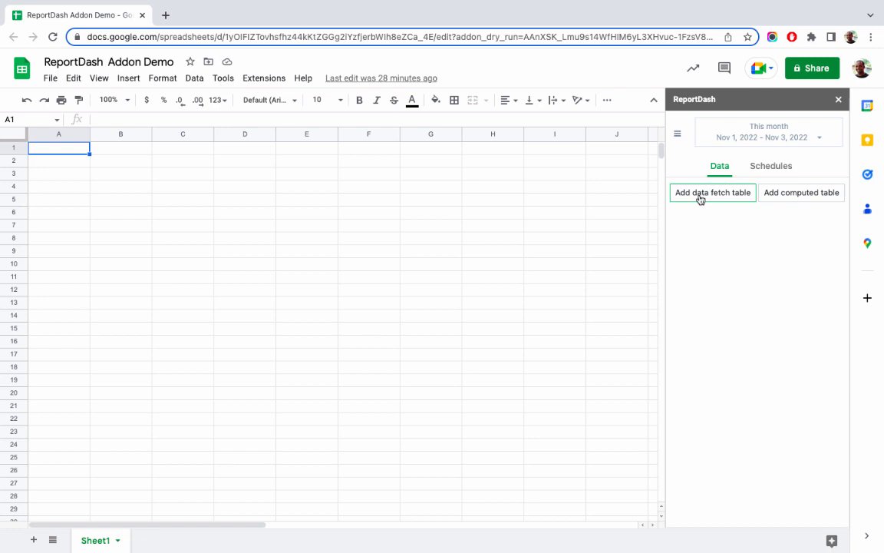
Add a data fetch table with Google Analytics as its data source and check its account choices
click(700, 196)
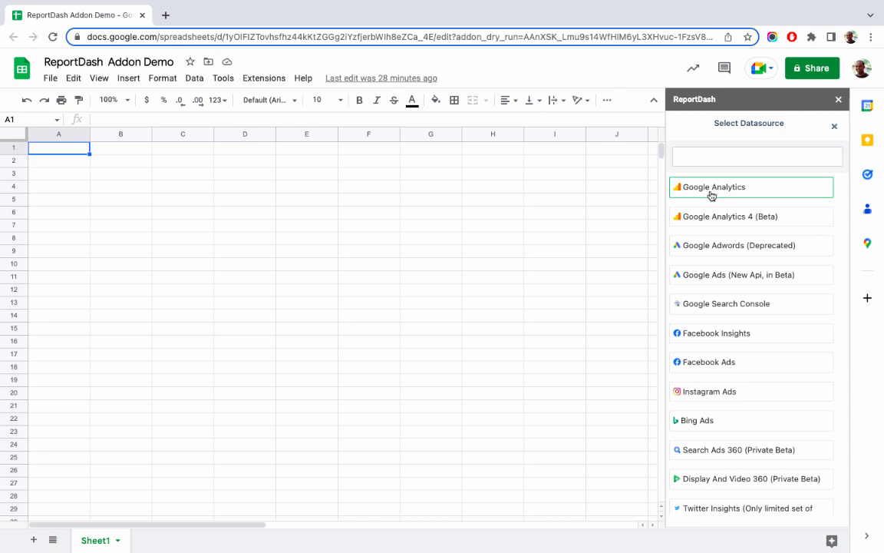
click(712, 195)
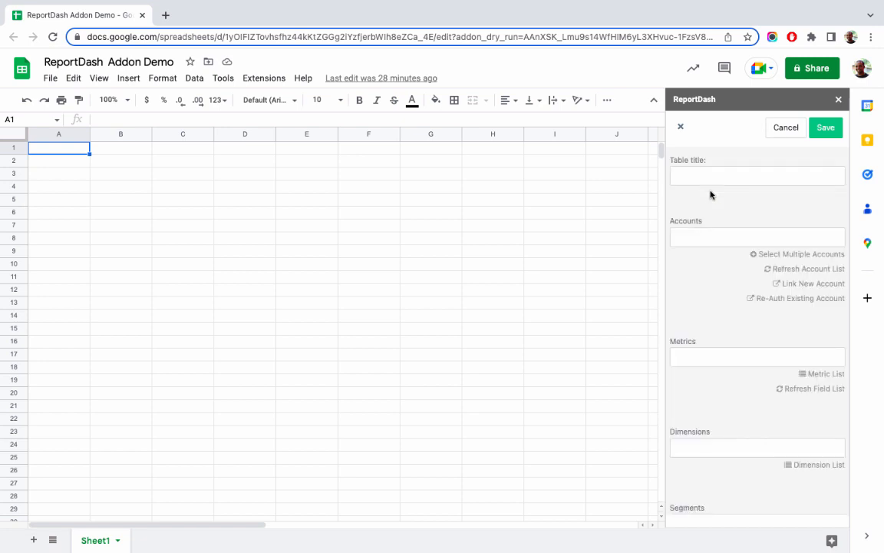
click(710, 239)
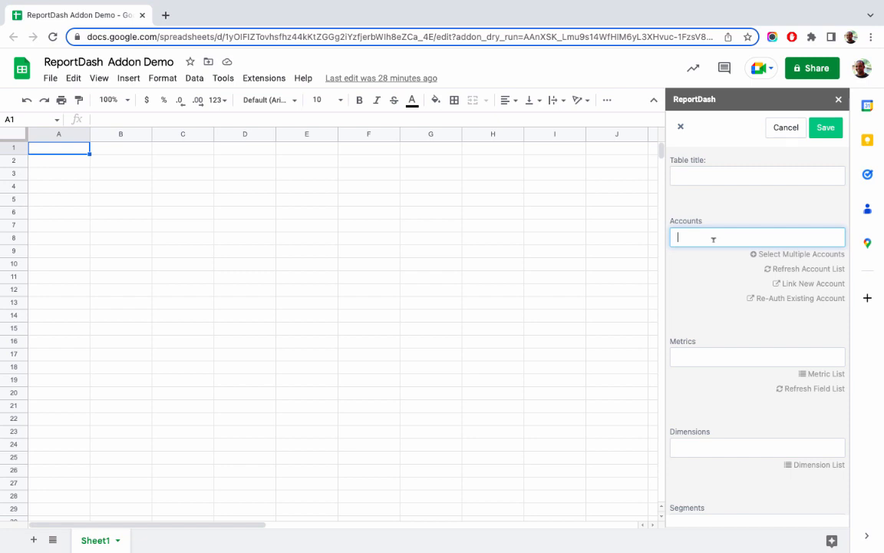
Start linking a new account and allow ReportDash to access Google Analytics data with the reportdash.com Google account
click(808, 283)
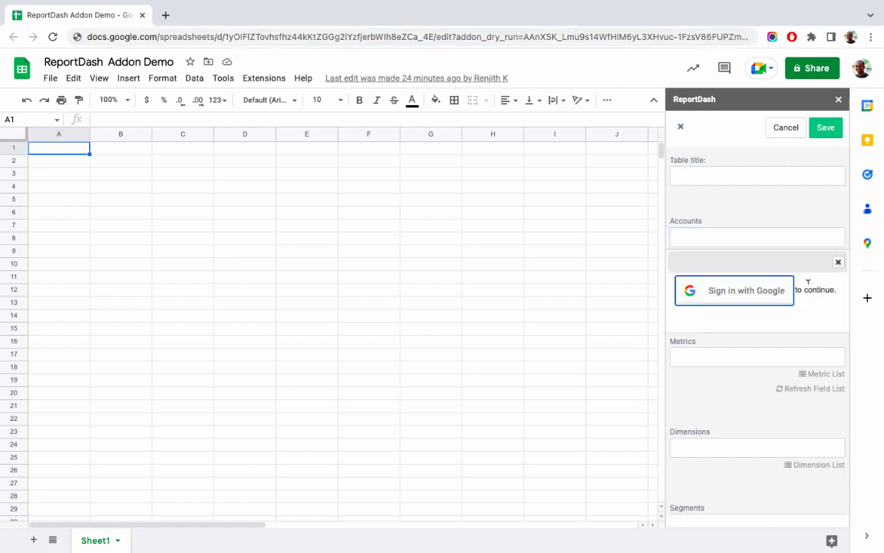
click(735, 294)
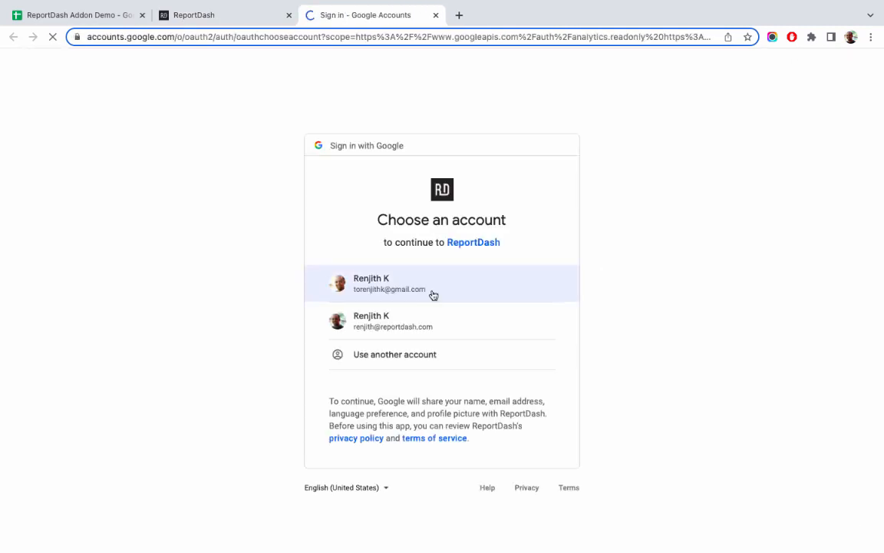
click(427, 322)
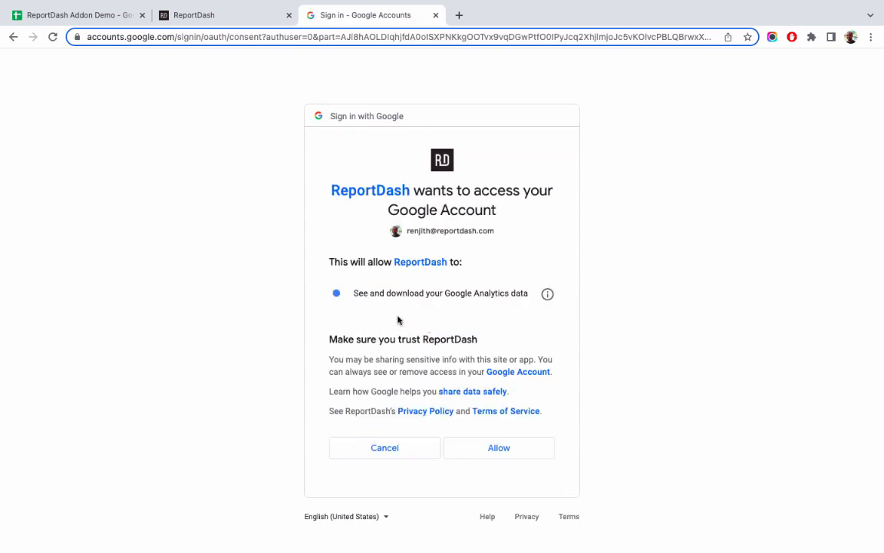
click(521, 455)
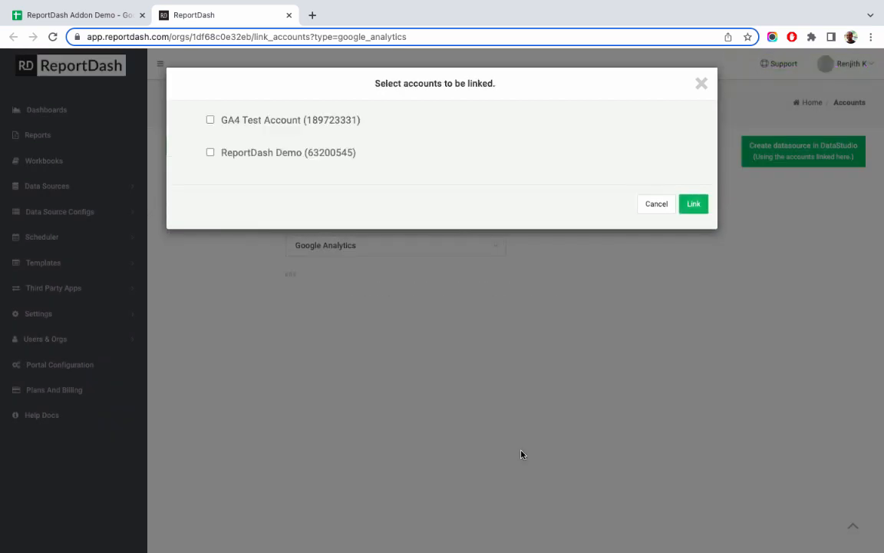
Link the ReportDash Demo Analytics account and return to the spreadsheet
click(296, 155)
click(704, 205)
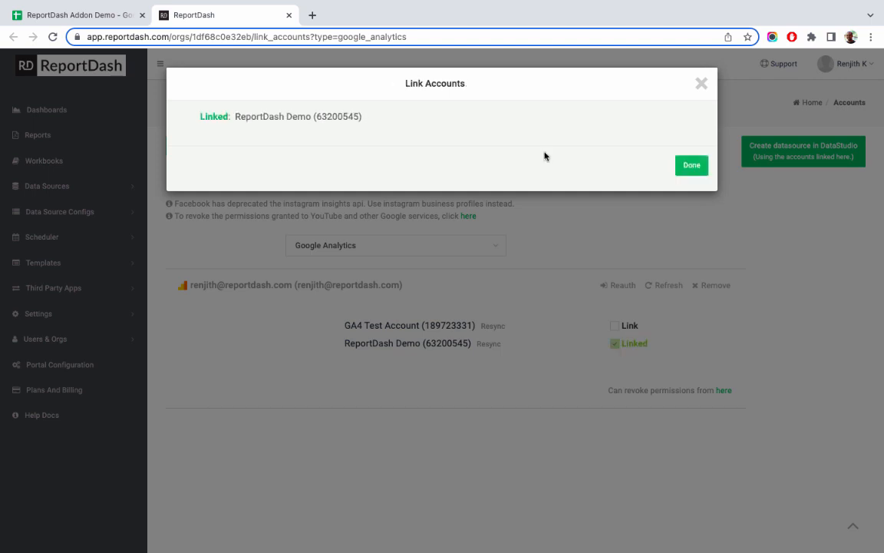
click(686, 171)
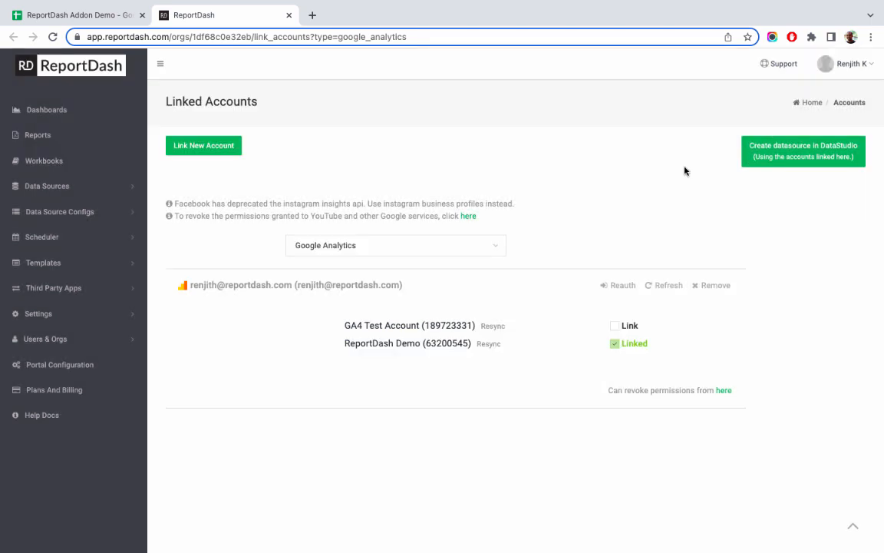
click(104, 16)
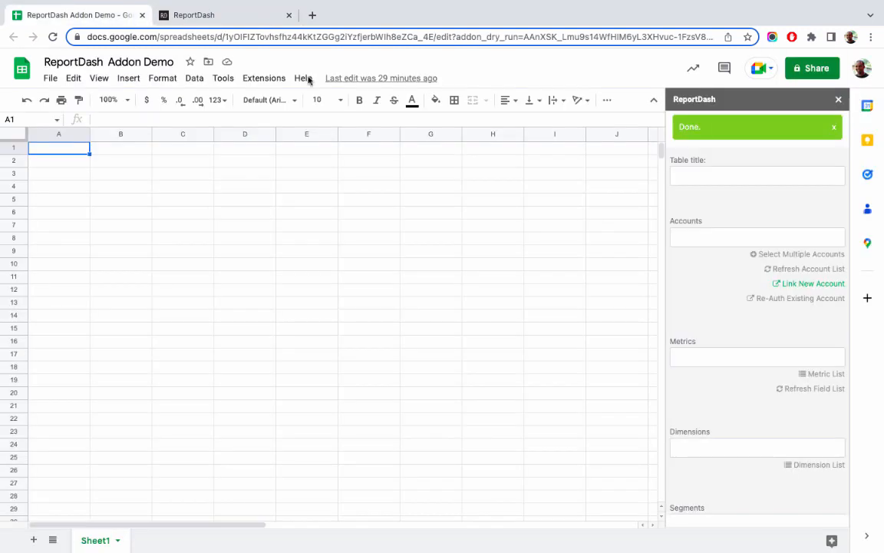
Set the table's account to the ReportDash Demo view Website 1 (MS)(MS View)
click(712, 236)
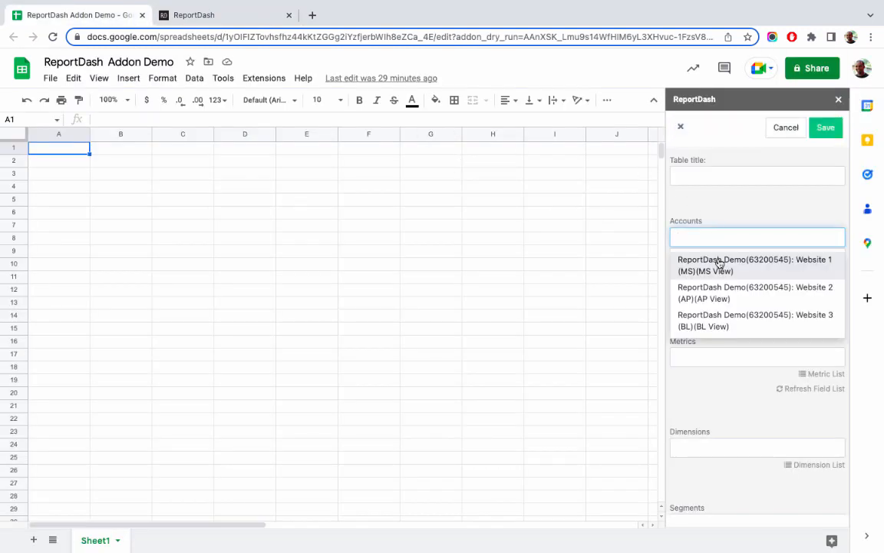
click(720, 265)
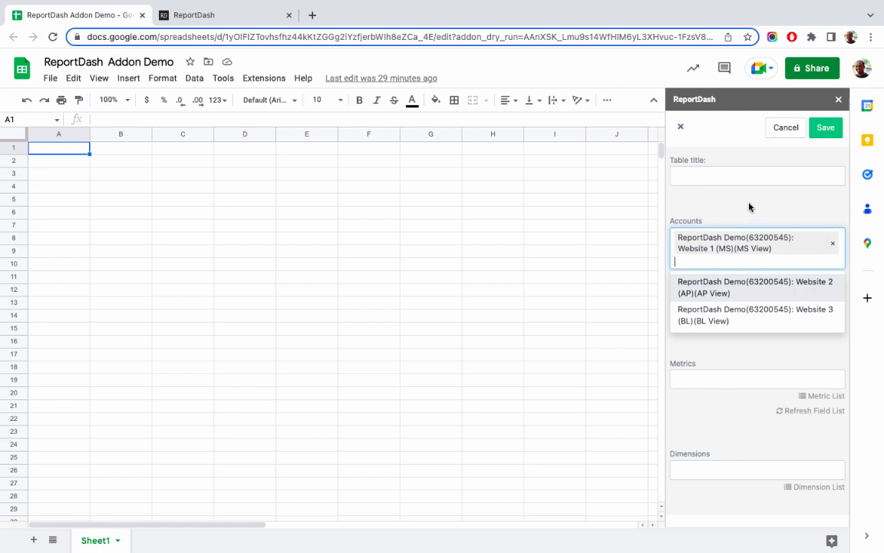
click(747, 209)
Add Users as the metric of the data fetch table
scroll(748, 205, down, 2)
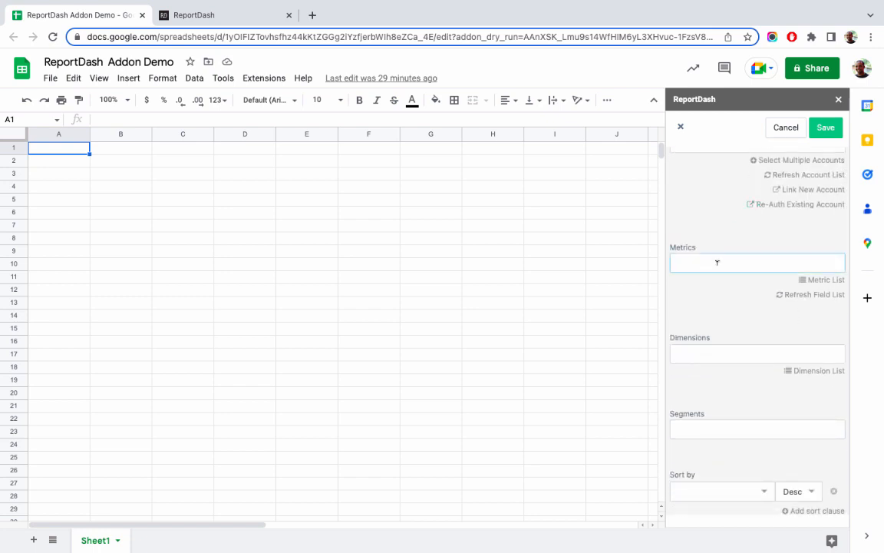
click(716, 263)
click(719, 302)
click(740, 224)
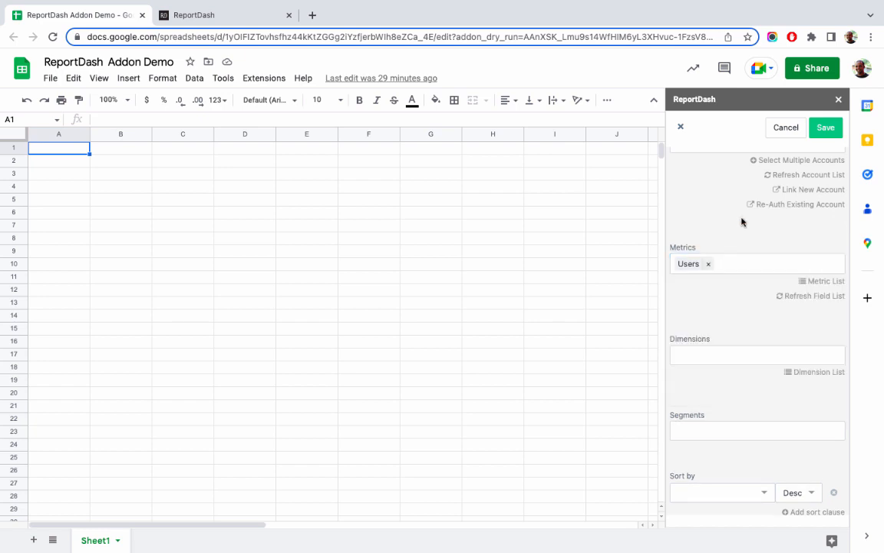
Add Country as the table's dimension, then save the table and close its settings
scroll(742, 221, down, 2)
click(741, 228)
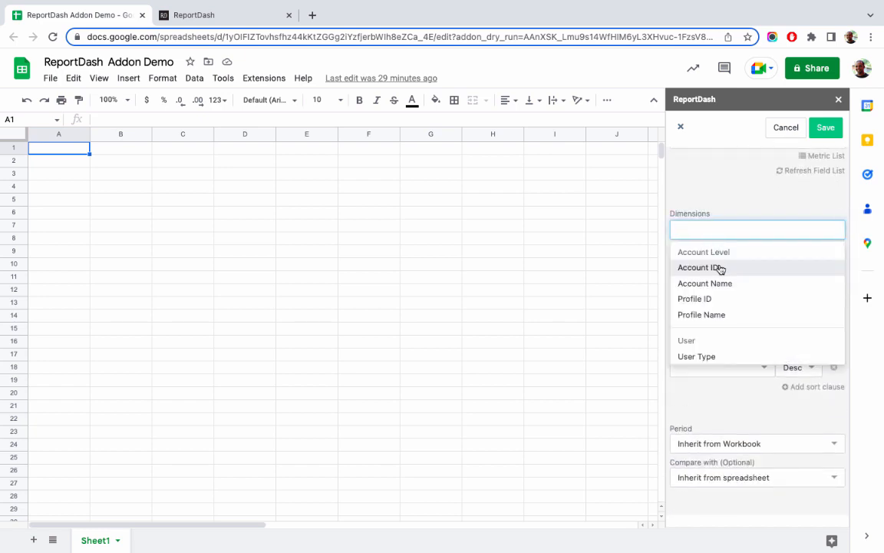
text(Country)
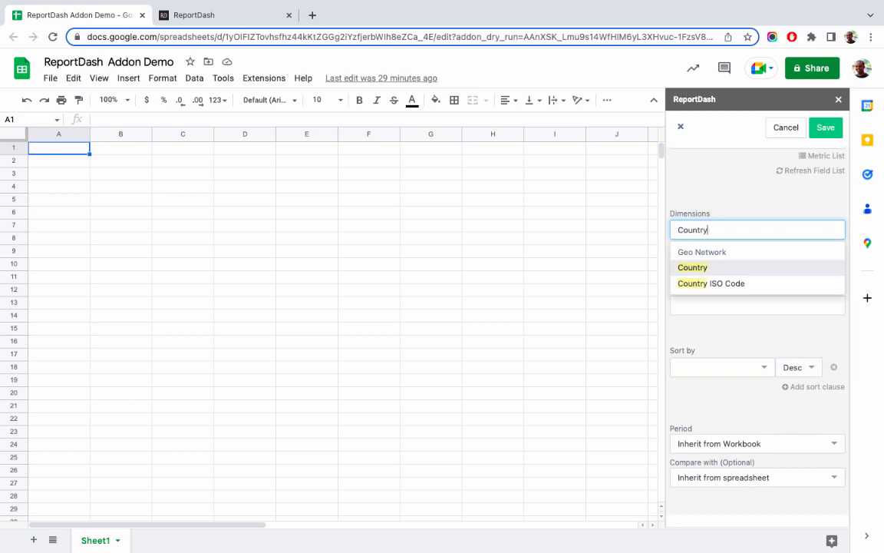
click(742, 270)
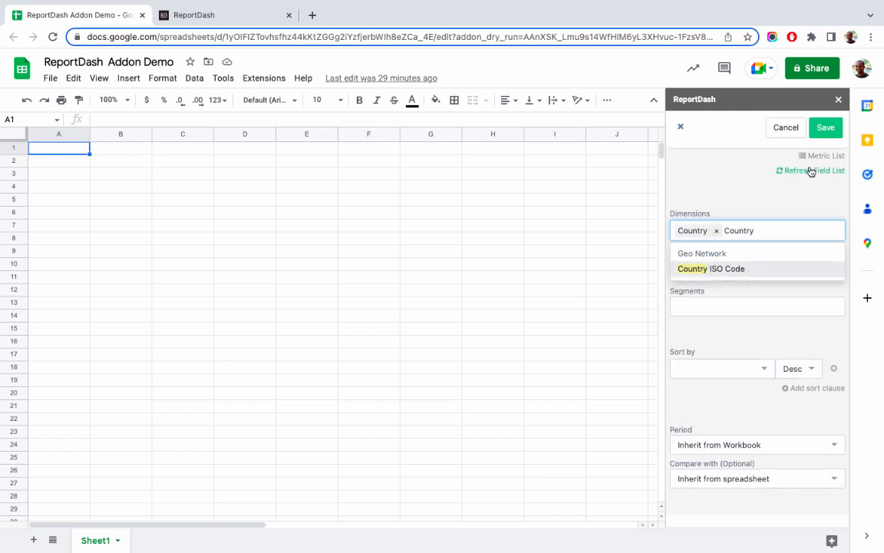
click(827, 128)
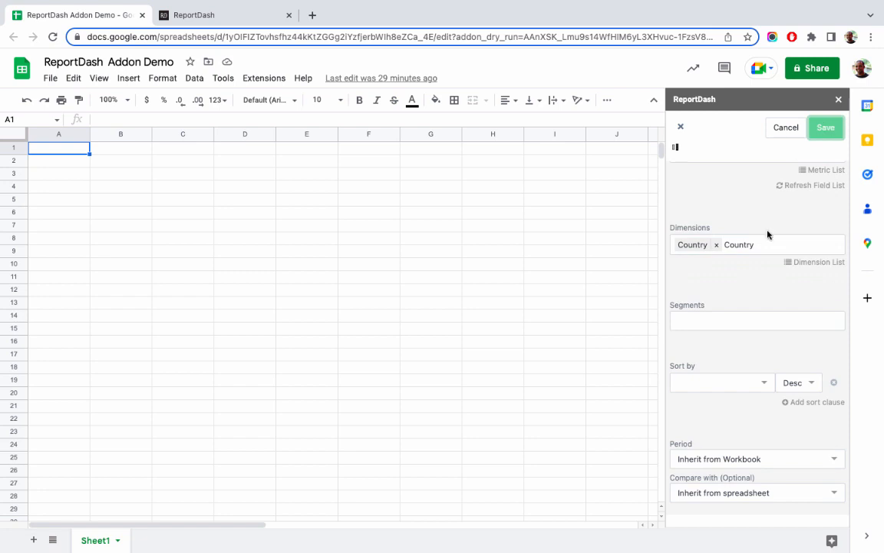
click(680, 127)
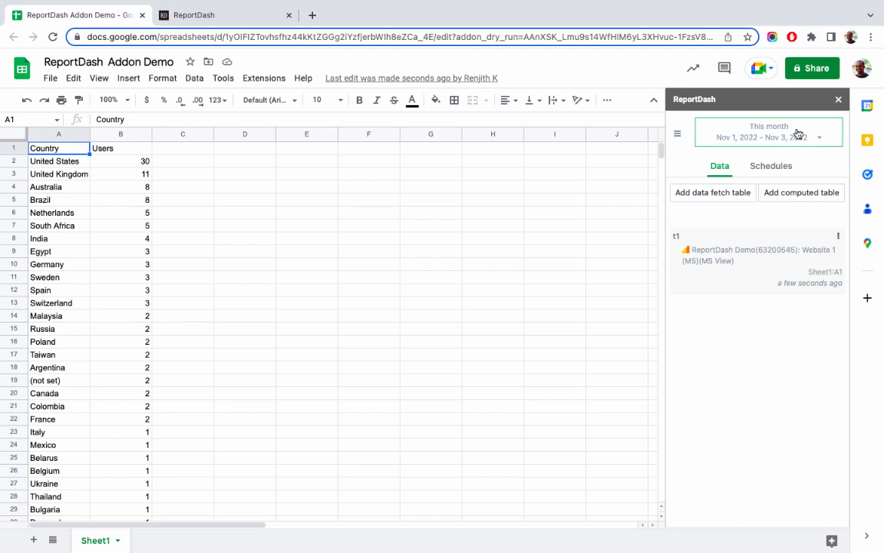
Authorize ReportDash's scheduler with the sheet owner's Google account, allow the requested Drive access, and close the authorization page
click(768, 170)
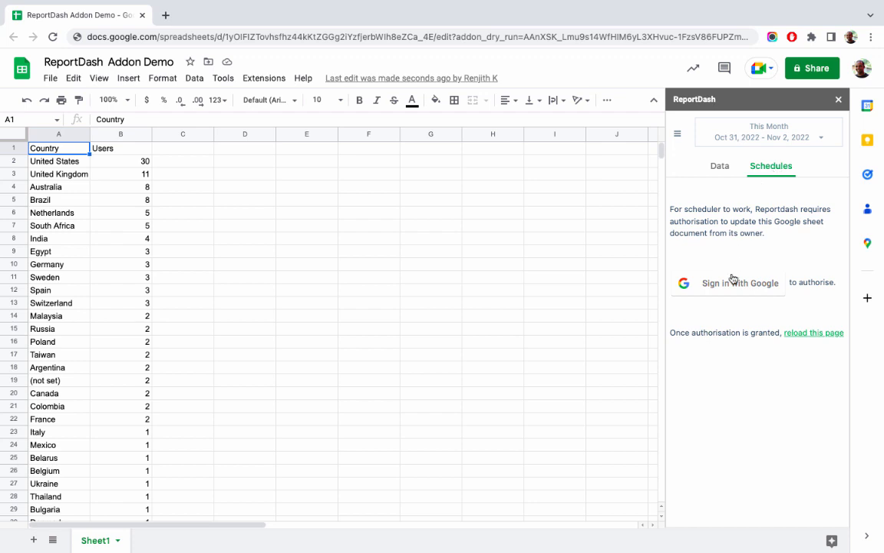
click(729, 284)
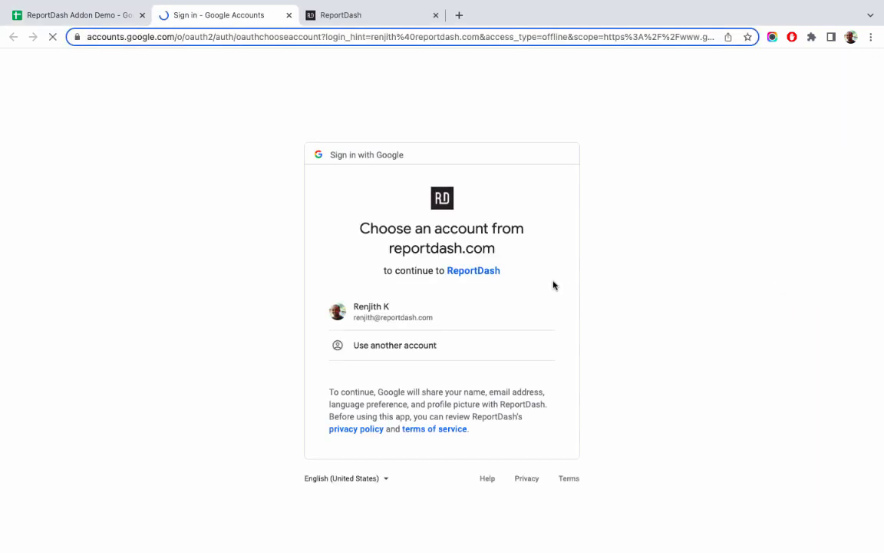
click(430, 307)
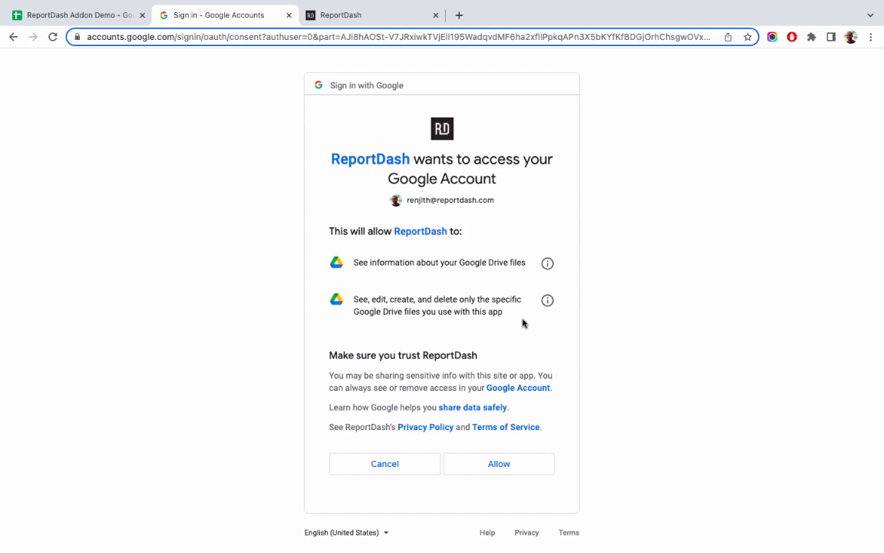
click(507, 465)
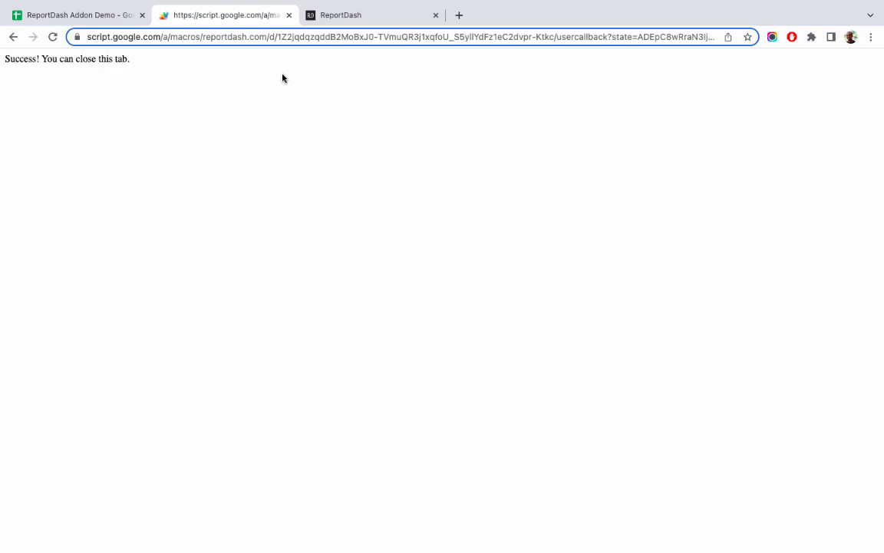
click(288, 15)
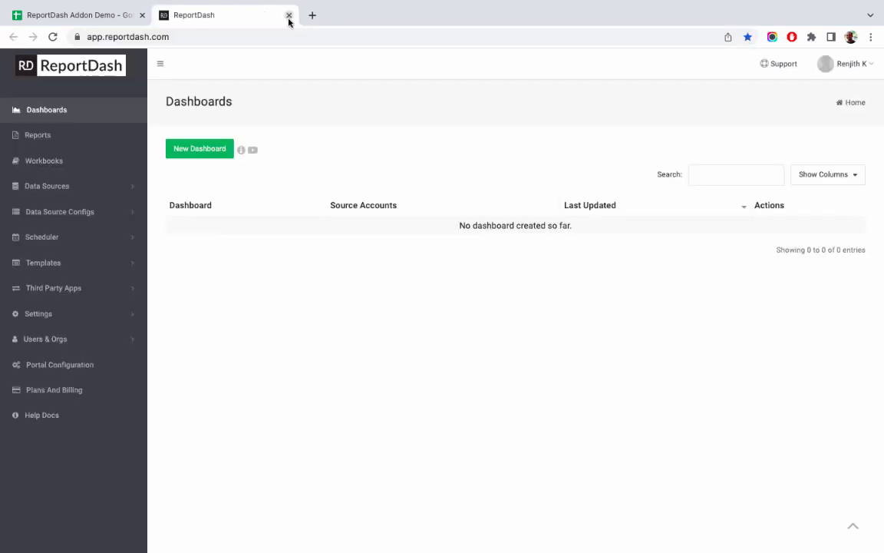
Return to the spreadsheet and grant ReportDash access to update the ReportDash Addon Demo file
click(79, 16)
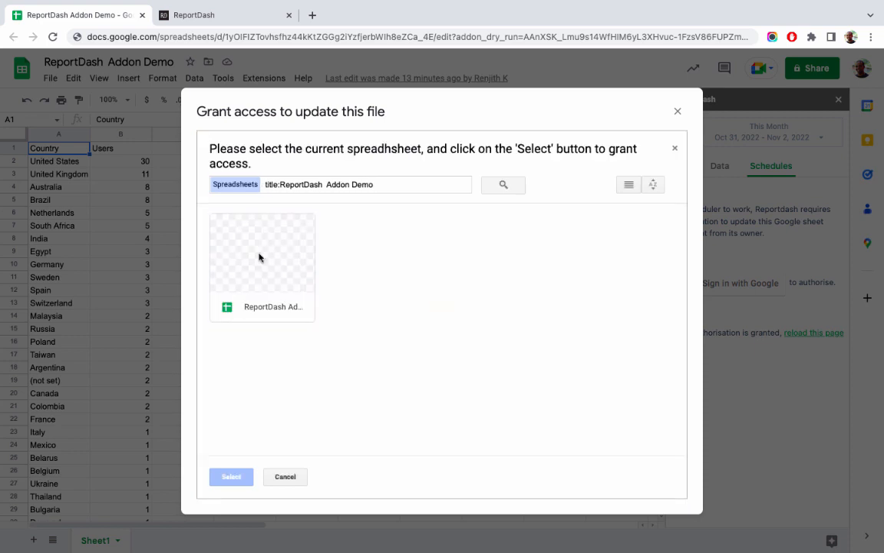
click(258, 257)
click(233, 479)
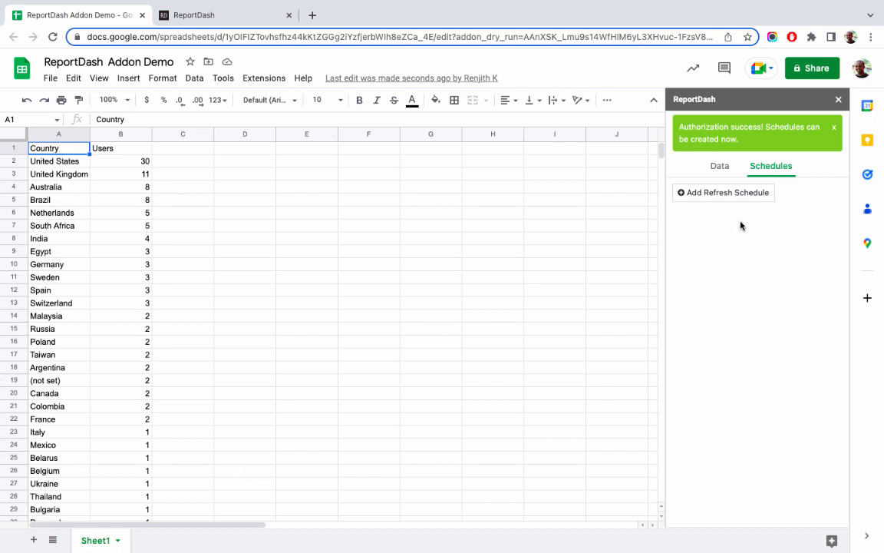
Add a data refresh schedule that runs daily at 00:30 AM and save it
click(738, 193)
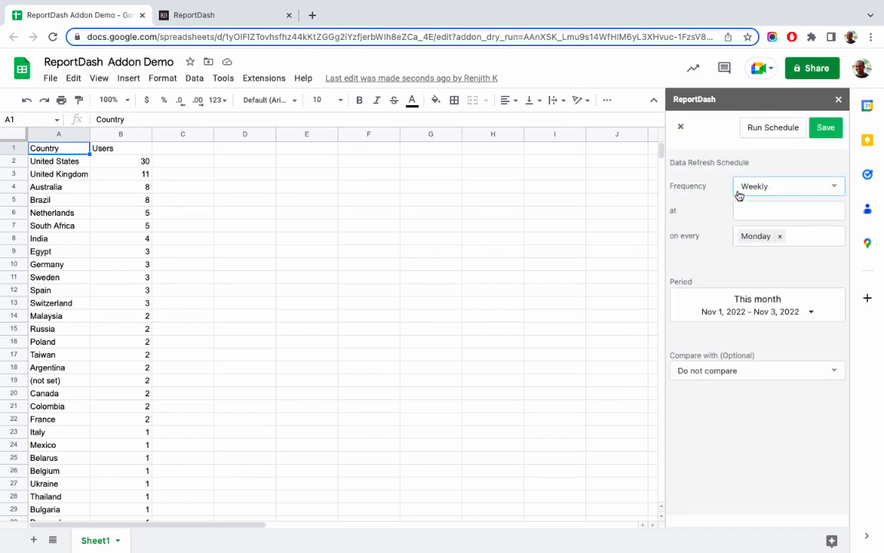
click(783, 185)
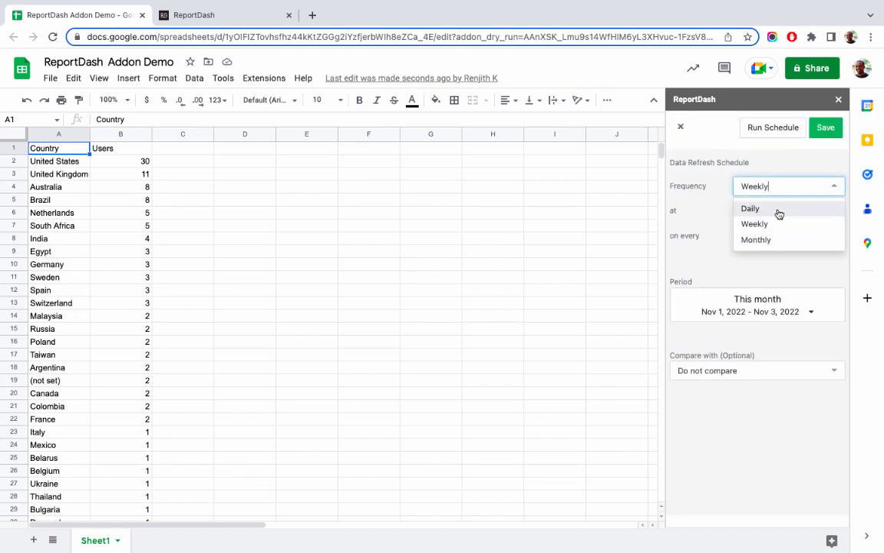
click(778, 207)
click(777, 210)
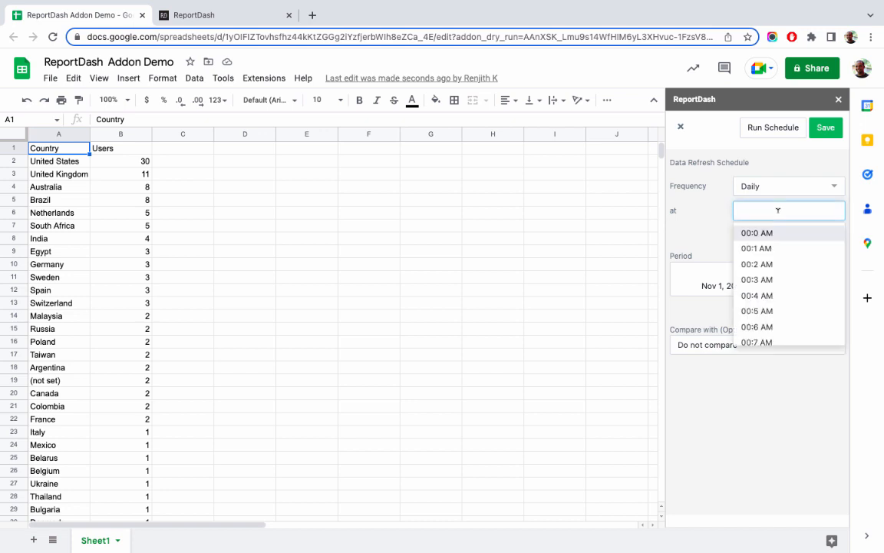
text(00:30)
key(Return)
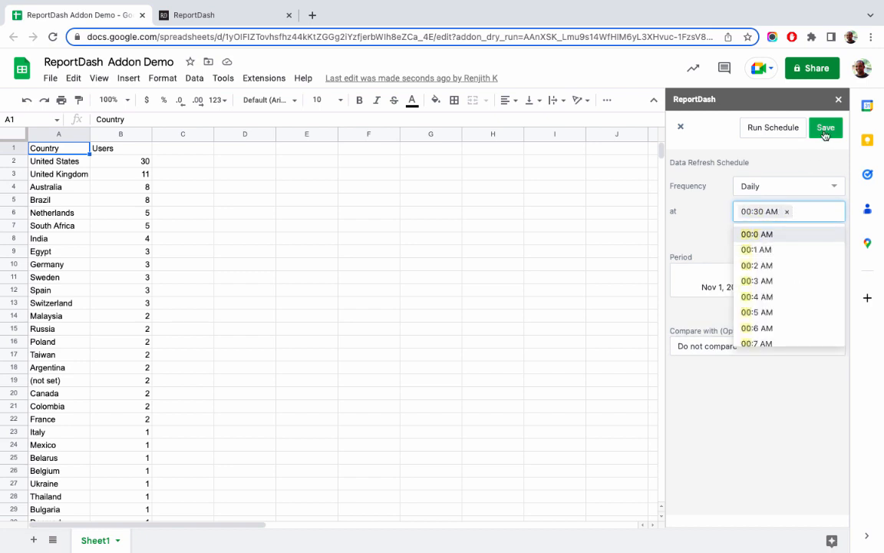
click(709, 230)
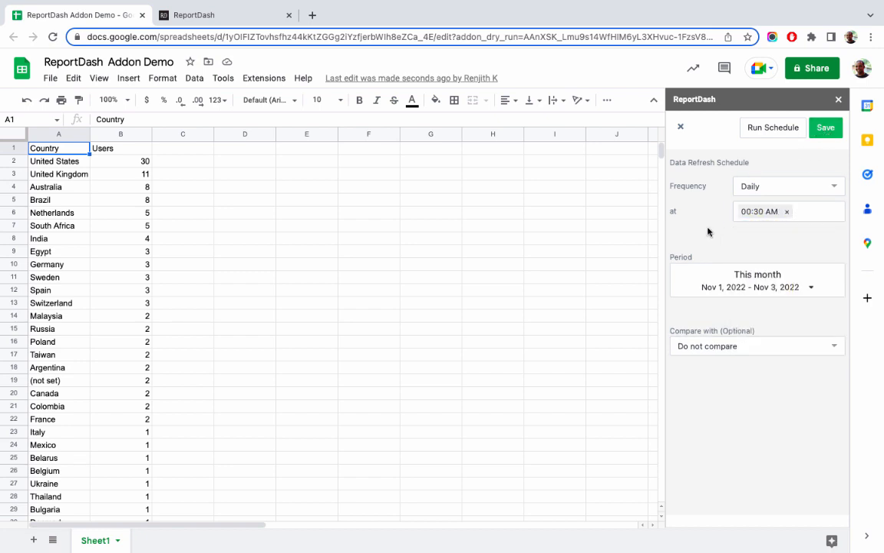
click(827, 126)
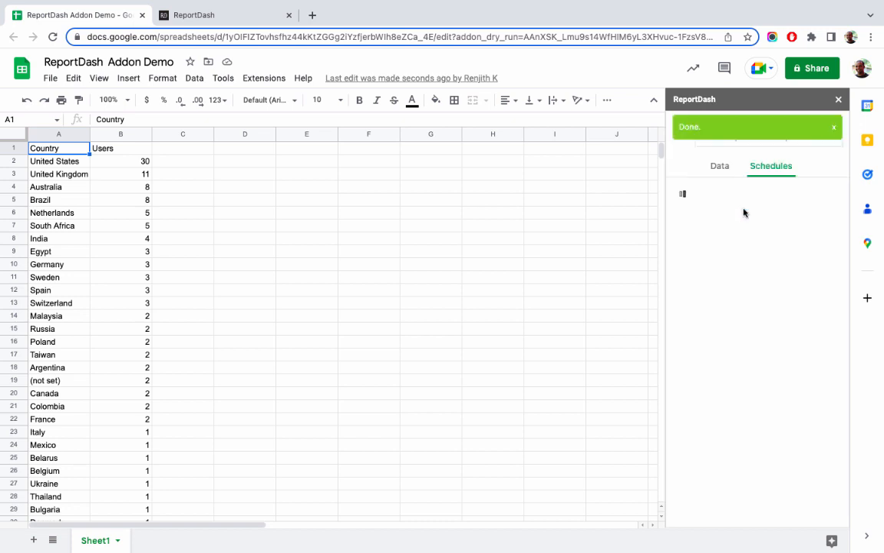